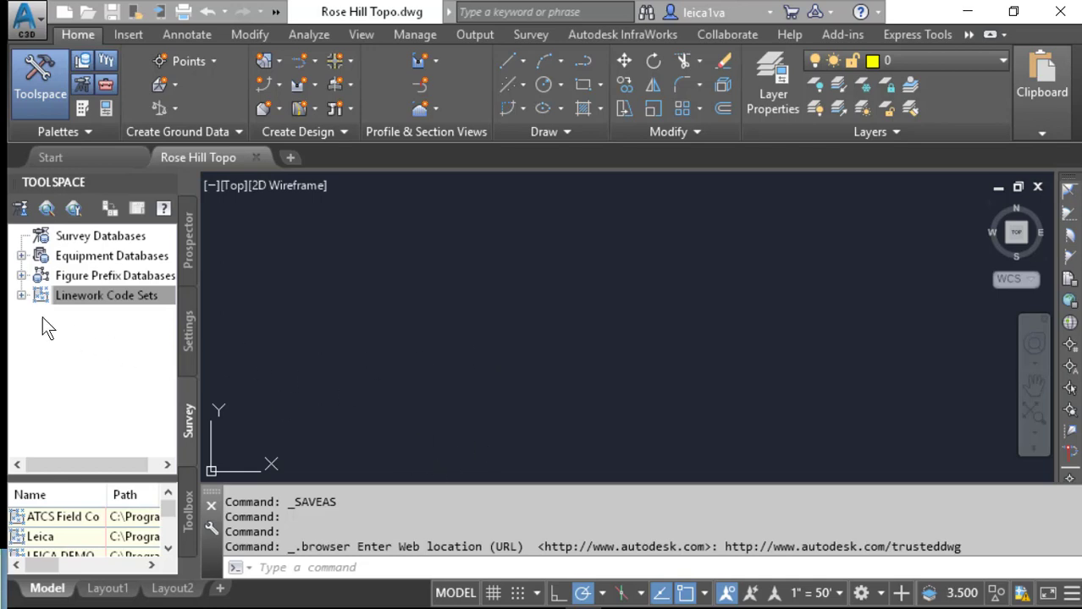
# - Open the LEICA DEMO - FIELD linework code set and check that its Feature/Code delimiter is *
pyautogui.click(26, 297)
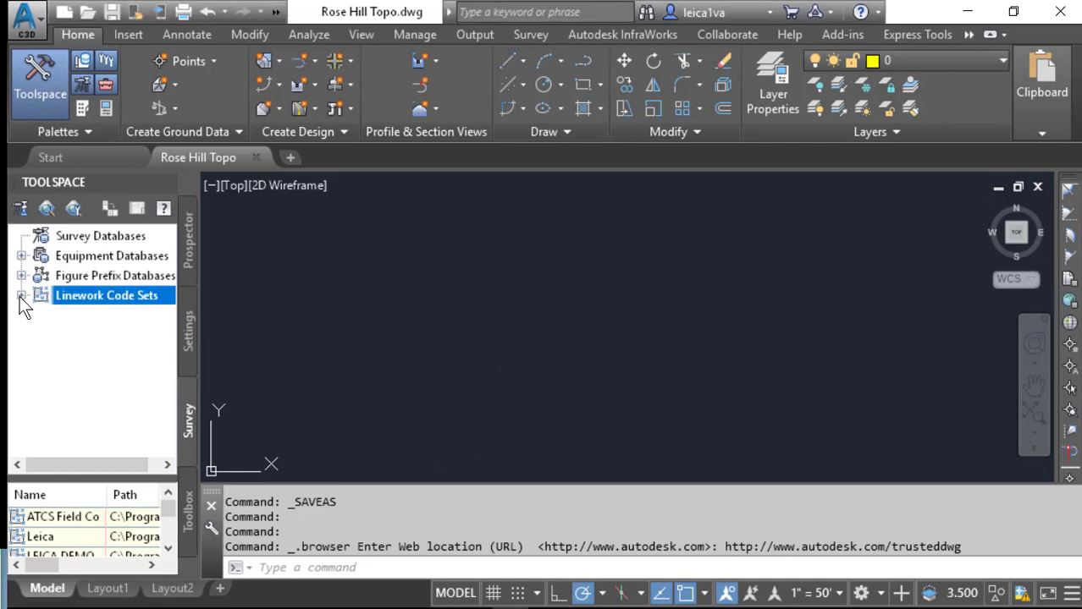
pyautogui.click(22, 296)
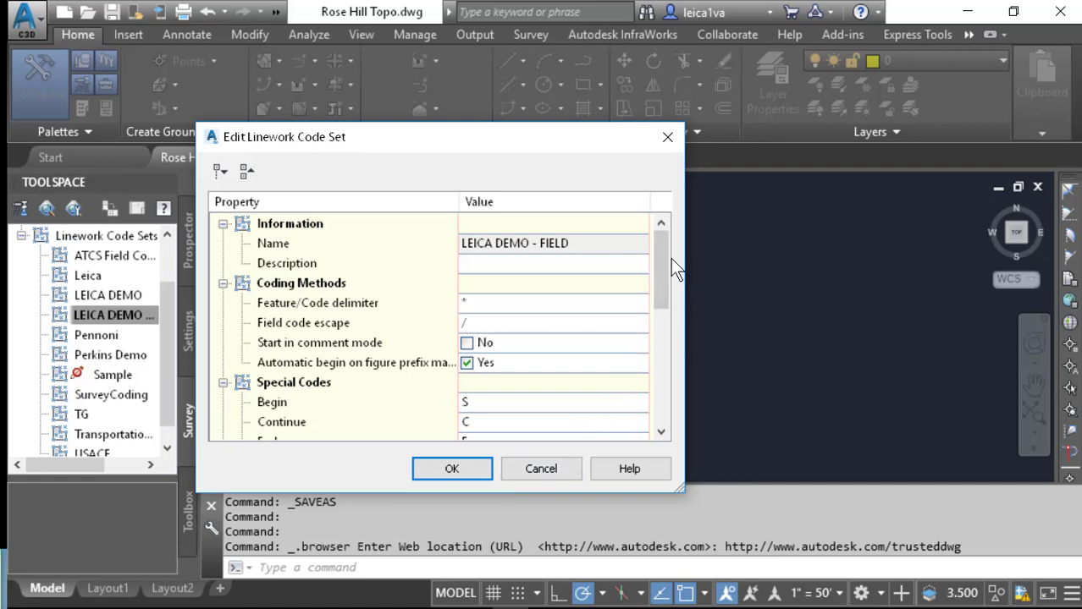
pyautogui.moveTo(660, 245)
pyautogui.mouseDown()
pyautogui.moveTo(659, 306)
pyautogui.moveTo(664, 258)
pyautogui.mouseUp()
pyautogui.click(491, 299)
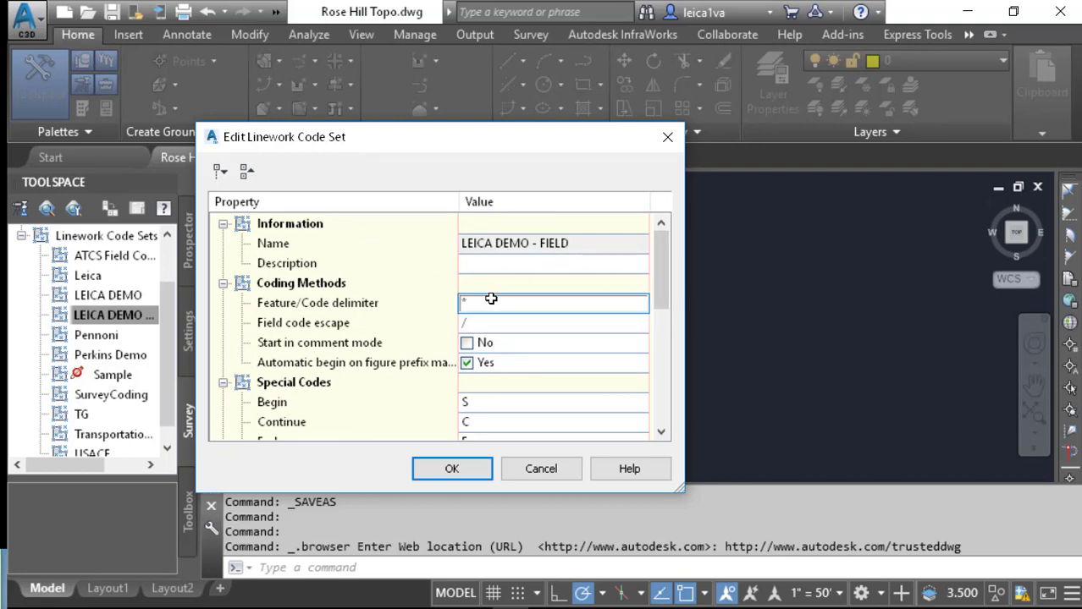
pyautogui.doubleClick(491, 299)
# - Scroll down to the Special Codes S, C and E, leaving the delimiter unchanged
pyautogui.click(661, 434)
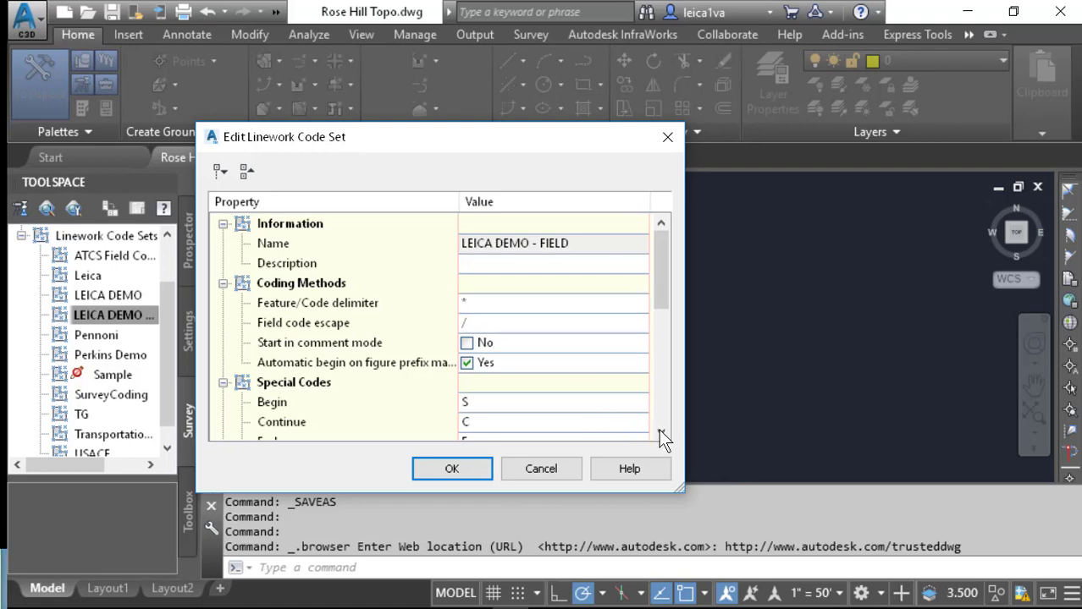
pyautogui.click(661, 433)
pyautogui.click(661, 433)
pyautogui.click(661, 434)
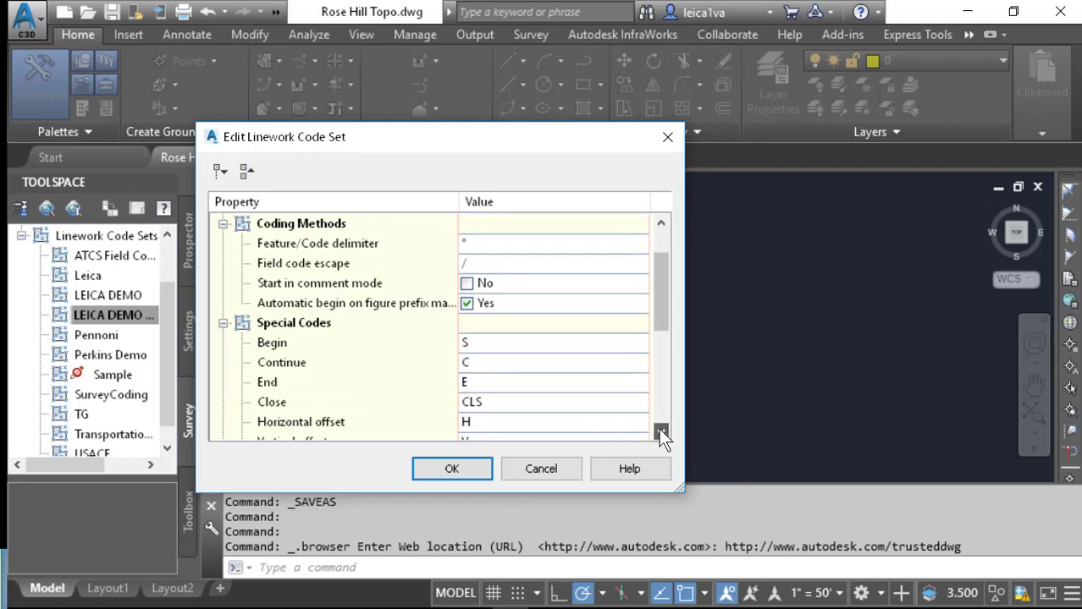
pyautogui.click(661, 434)
pyautogui.click(661, 433)
pyautogui.click(661, 433)
pyautogui.click(661, 433)
pyautogui.moveTo(565, 148); pyautogui.dragTo(828, 125)
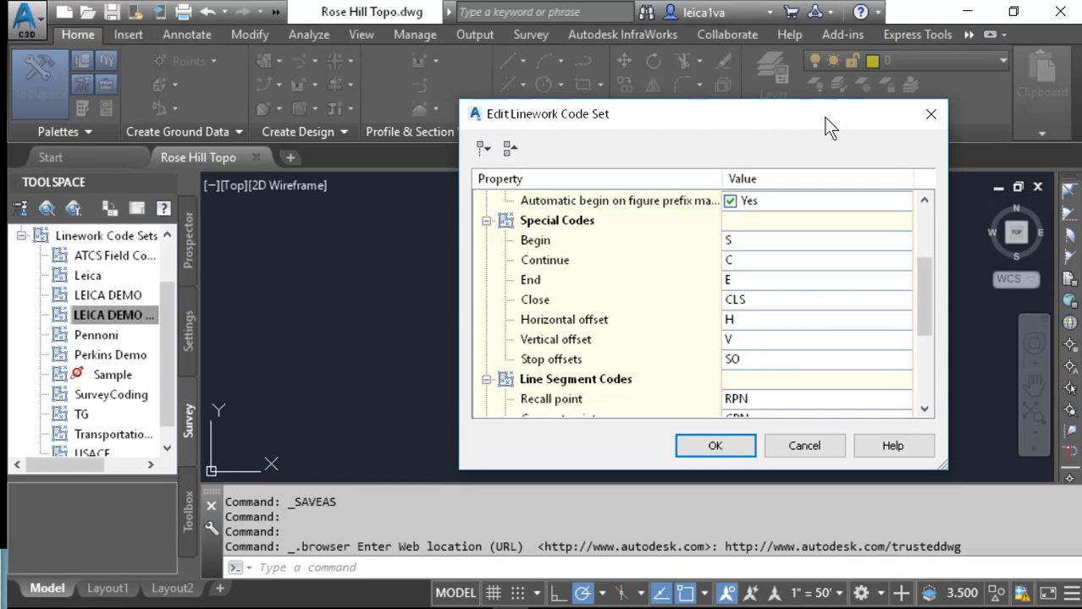
# - Show Leica Captivate's Coding Linework settings: Begin line S, Continue line C, Close line CLS
pyautogui.hotkey('alt', 'Tab')
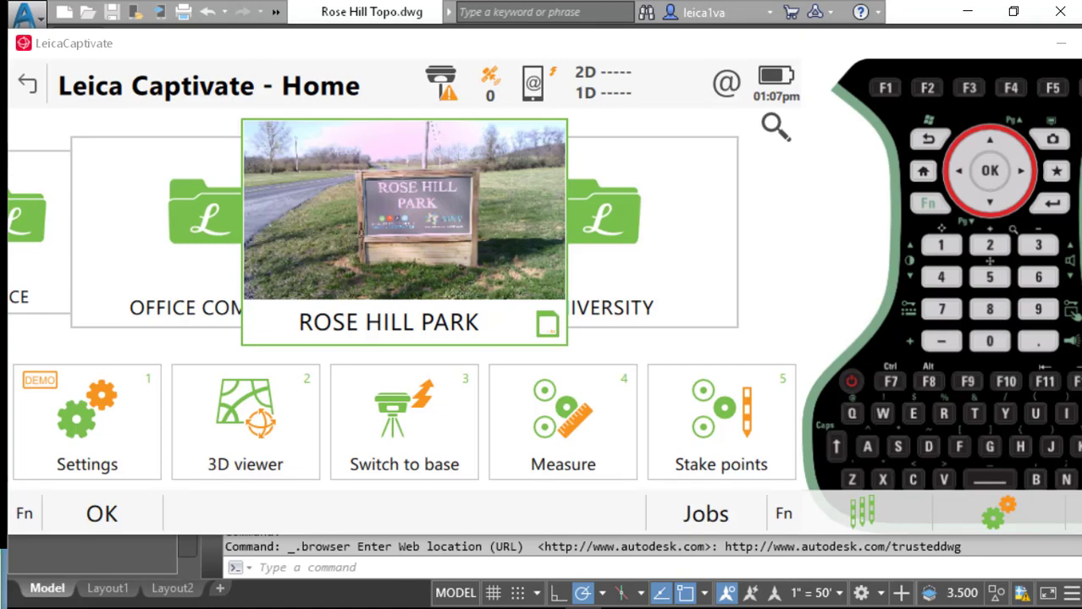
pyautogui.click(72, 418)
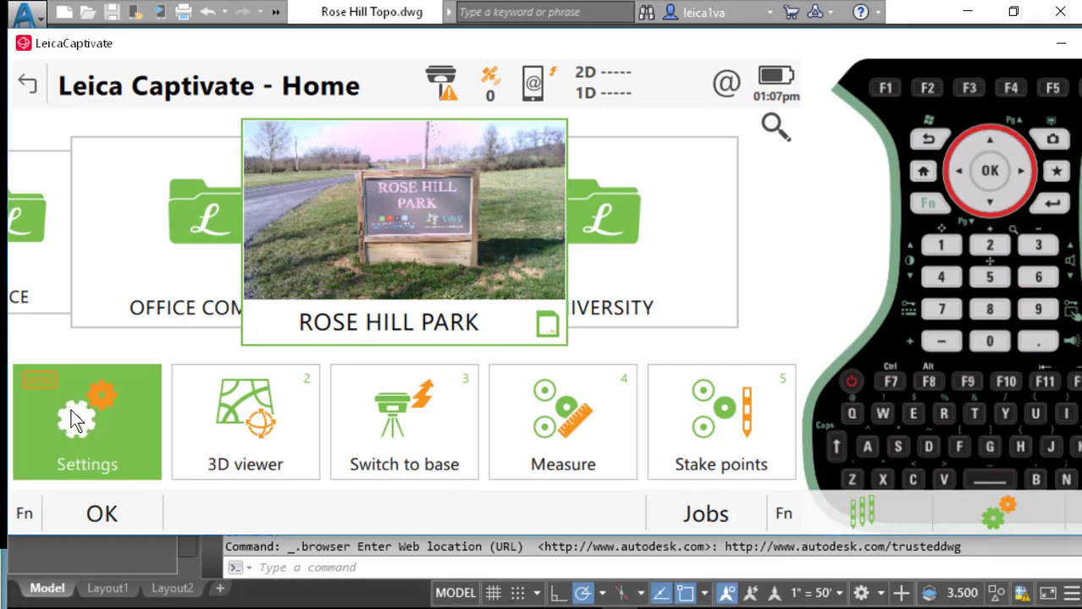
pyautogui.click(131, 354)
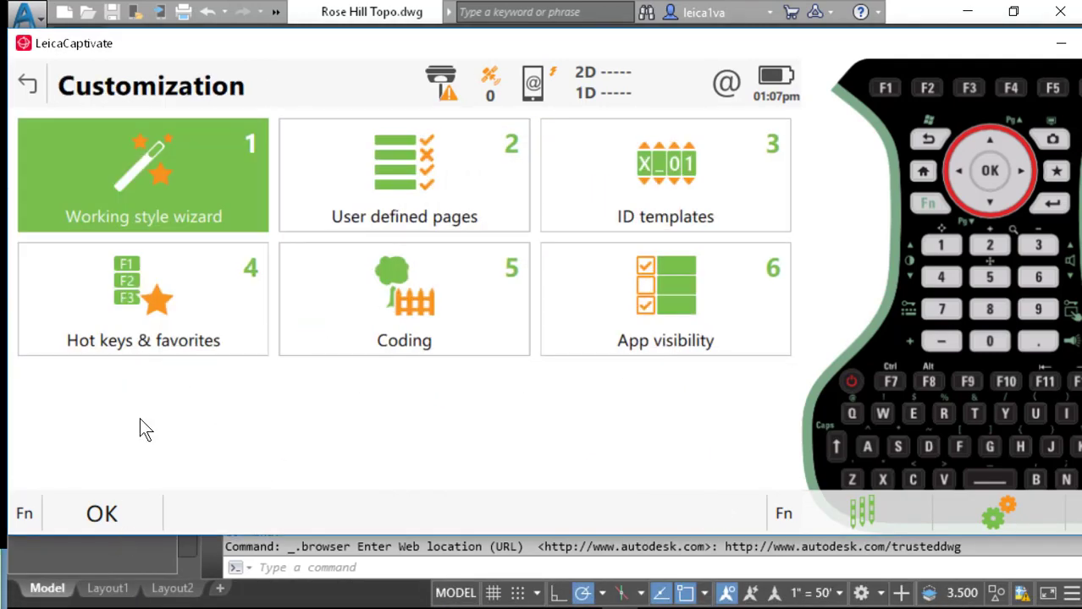
pyautogui.click(375, 306)
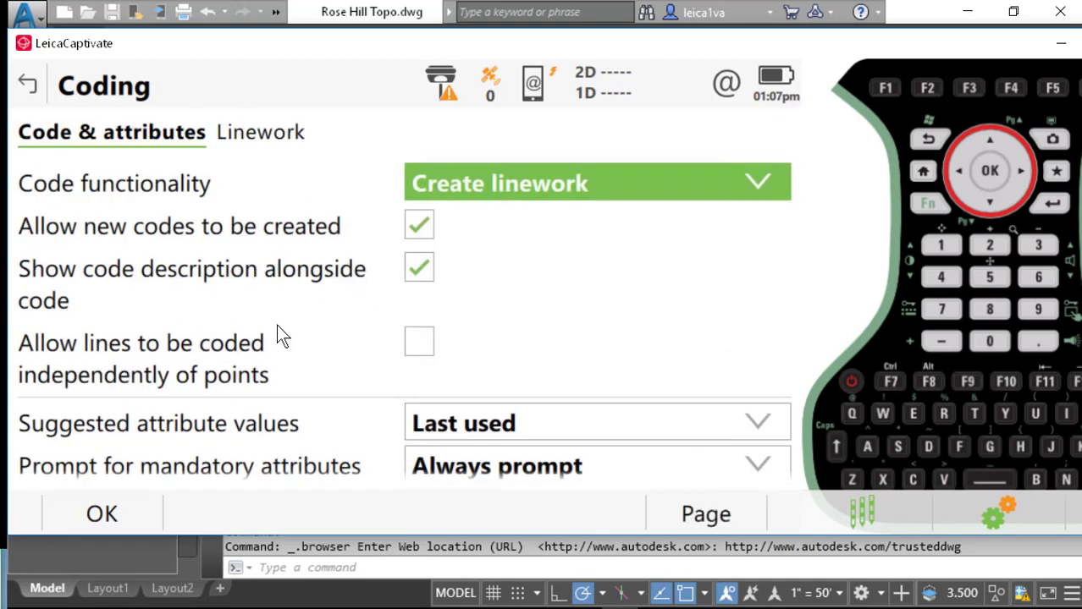
pyautogui.click(260, 139)
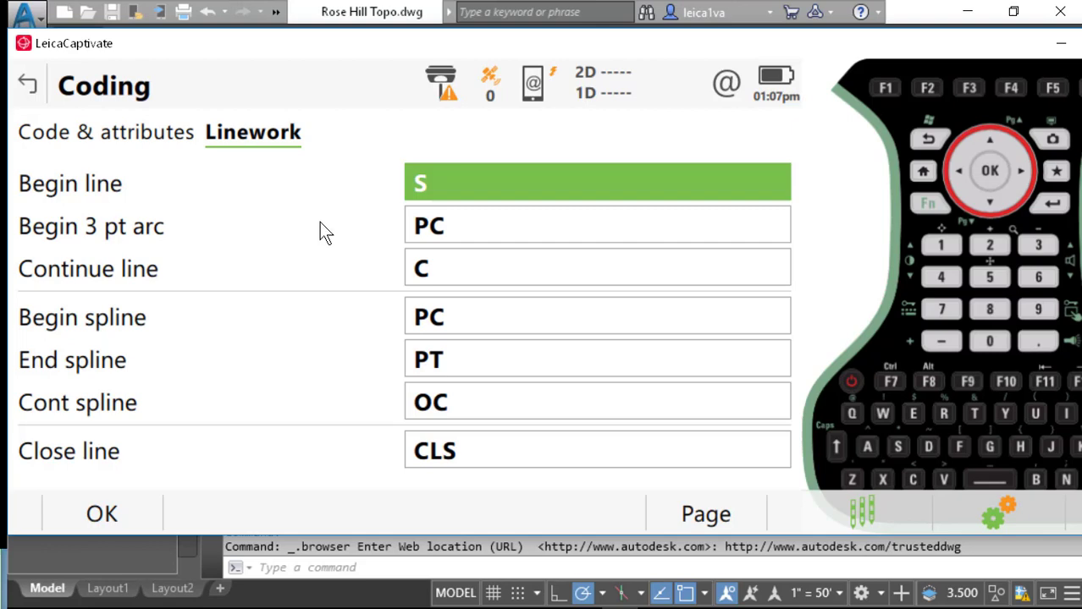
# - Scroll Civil 3D's code set down to the Line and Curve Segment Codes such as PC, PT and CIR
pyautogui.click(334, 603)
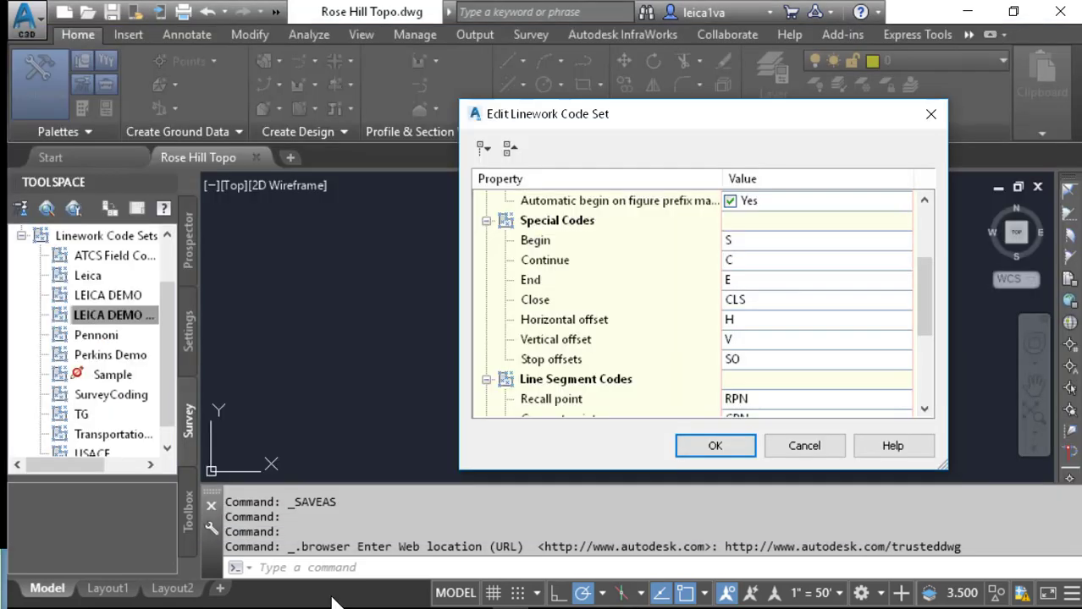
pyautogui.moveTo(398, 606)
pyautogui.scroll(-2, 780, 297)
pyautogui.scroll(-1, 783, 295)
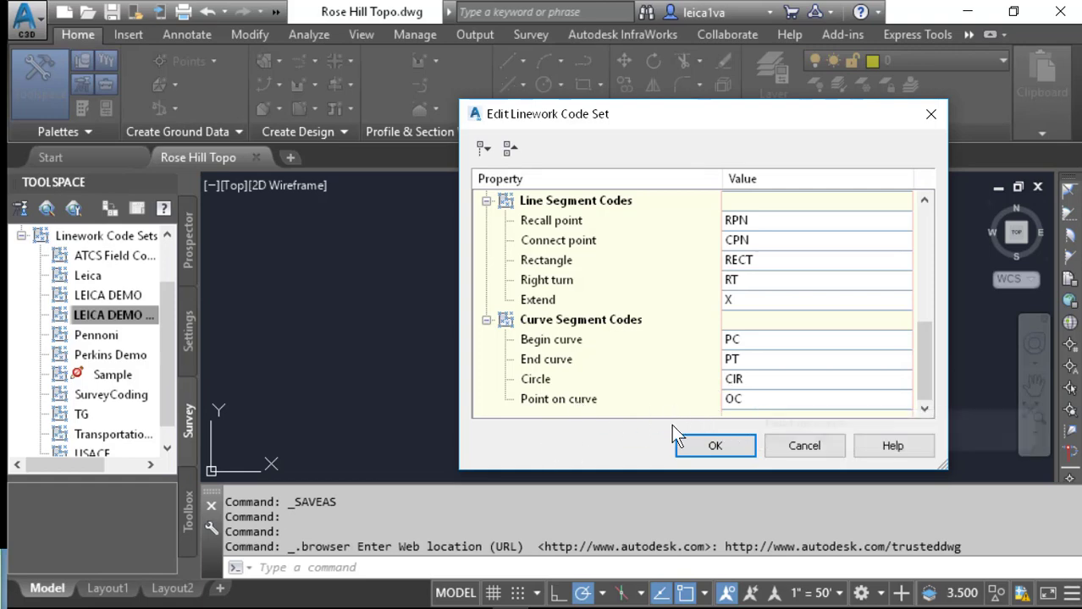
pyautogui.click(626, 597)
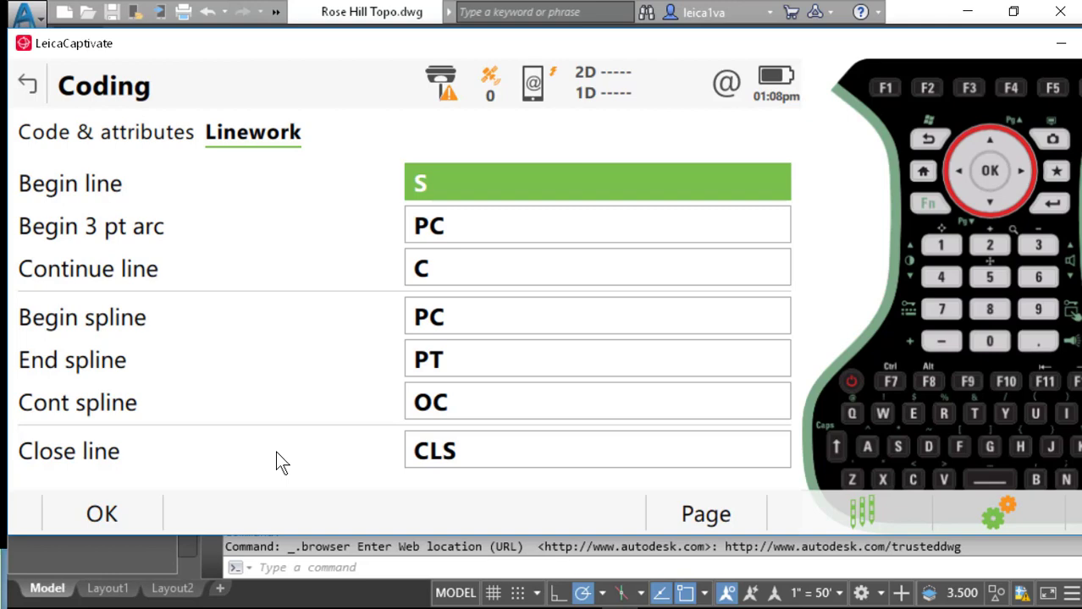
# - View the ROSE HILL PARK points and linework on the map, zooming out and in, then return Home
pyautogui.click(132, 516)
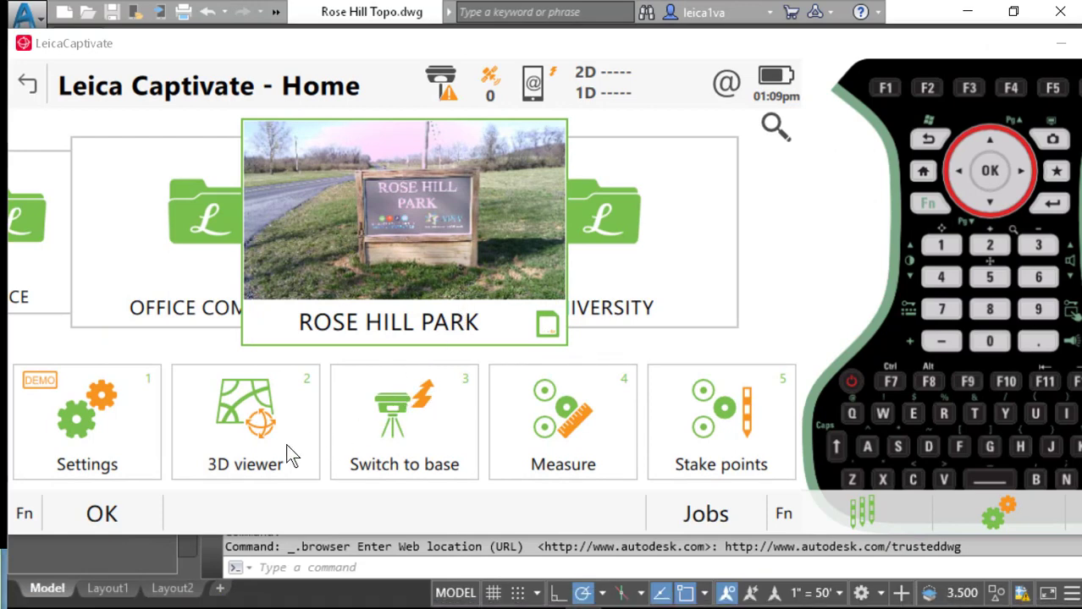
pyautogui.click(267, 423)
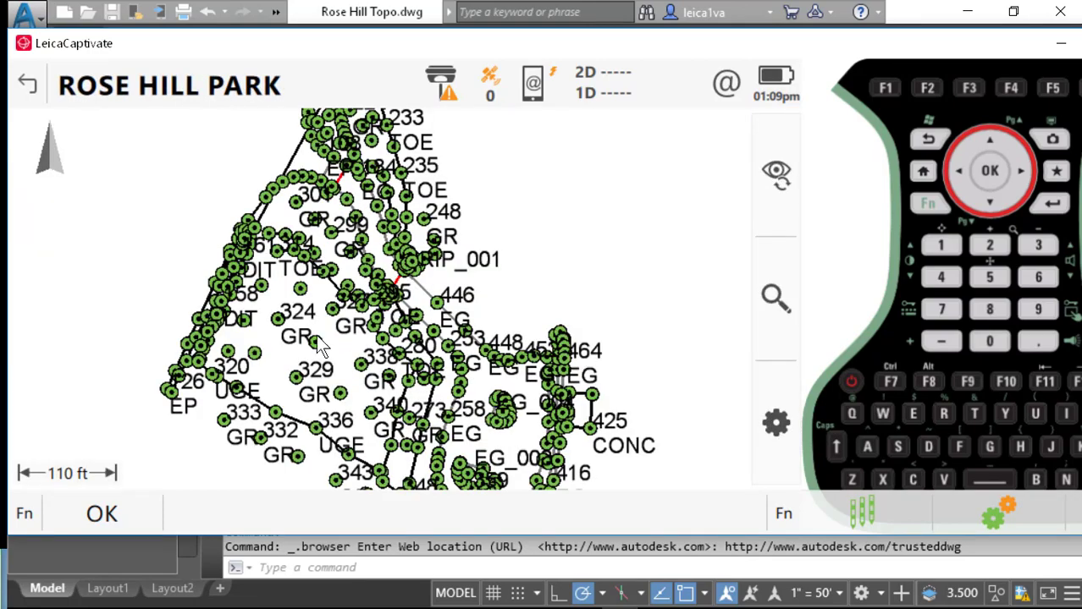
pyautogui.click(766, 308)
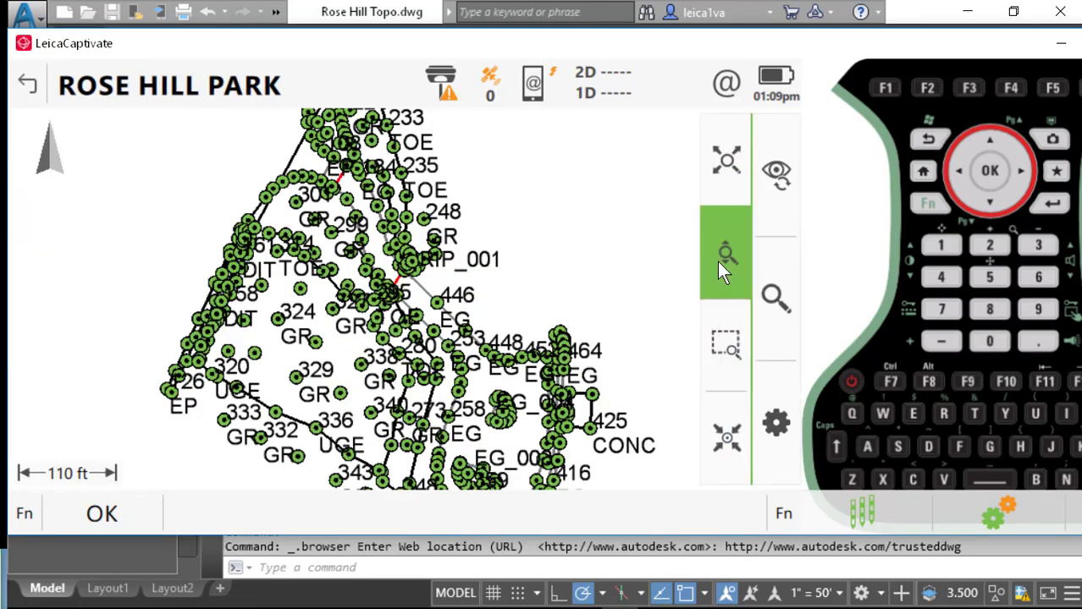
pyautogui.moveTo(563, 292); pyautogui.dragTo(564, 326)
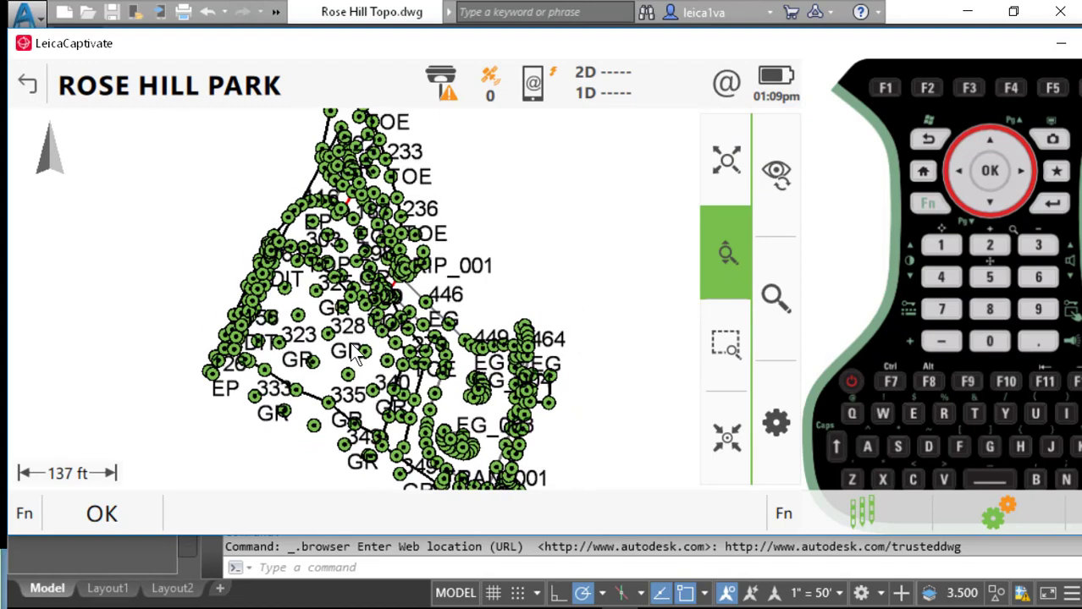
pyautogui.moveTo(359, 349)
pyautogui.mouseDown()
pyautogui.moveTo(372, 317)
pyautogui.moveTo(357, 326)
pyautogui.moveTo(365, 341)
pyautogui.mouseUp()
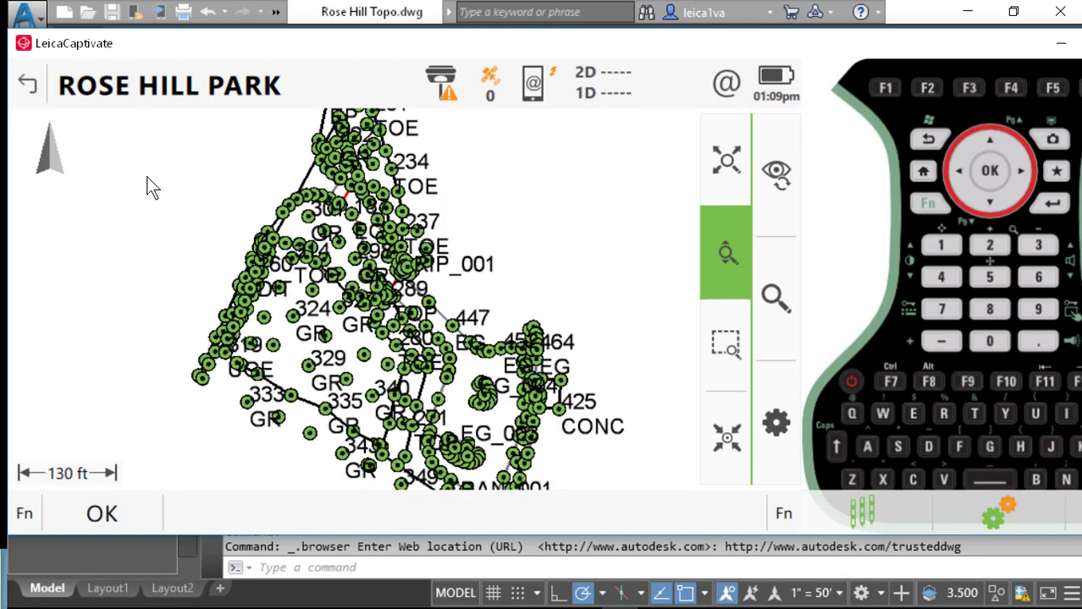
pyautogui.click(29, 85)
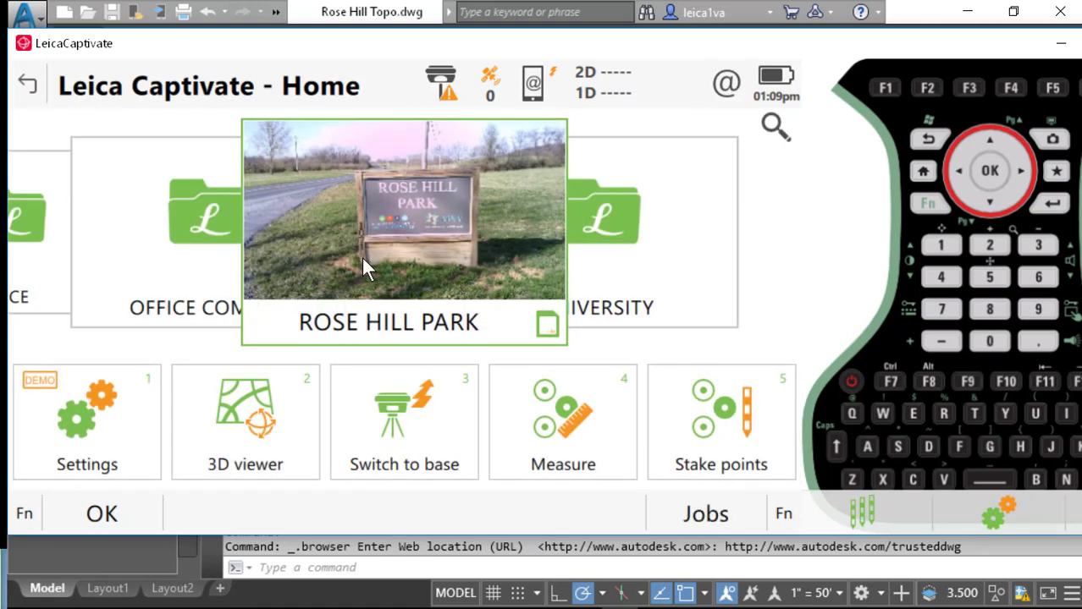
# - Export the ROSE HILL PARK job with the C3D PNEZD format file to USB Data as ROSE HILL PARK.txt
pyautogui.click(395, 264)
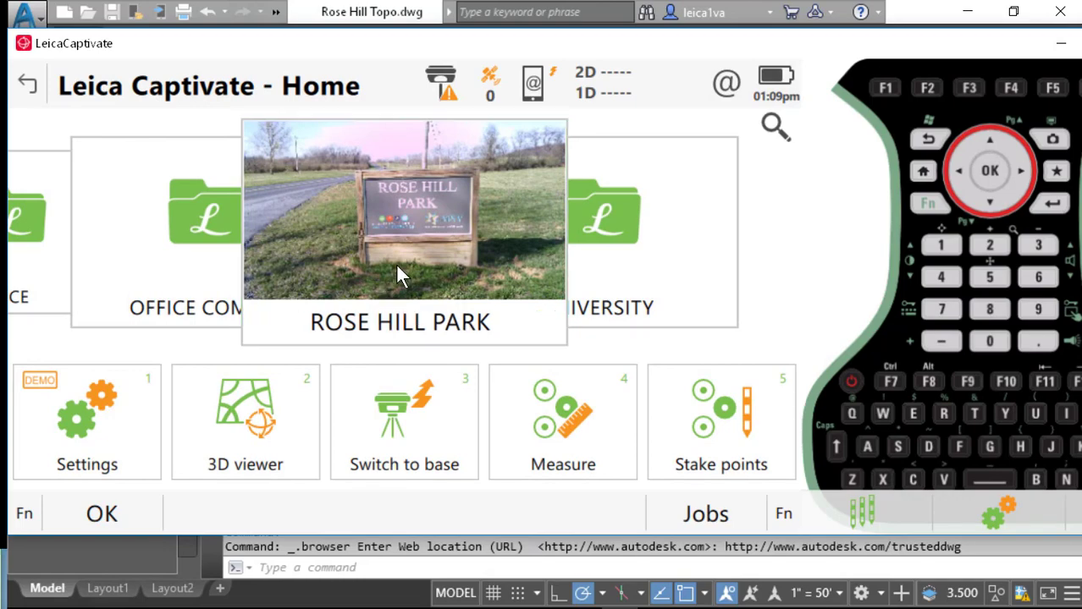
pyautogui.click(315, 326)
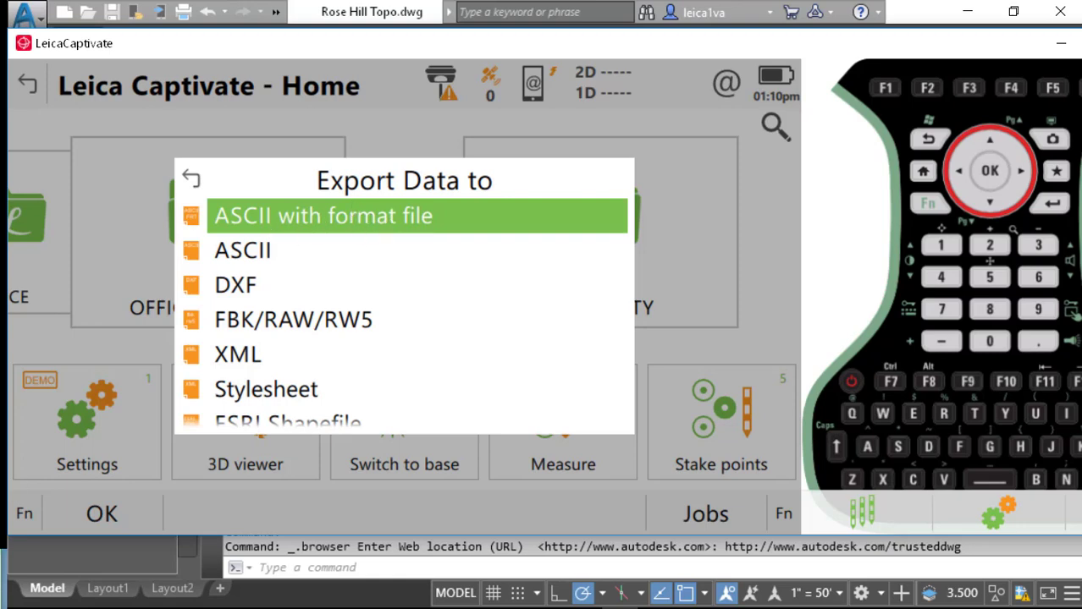
pyautogui.click(385, 215)
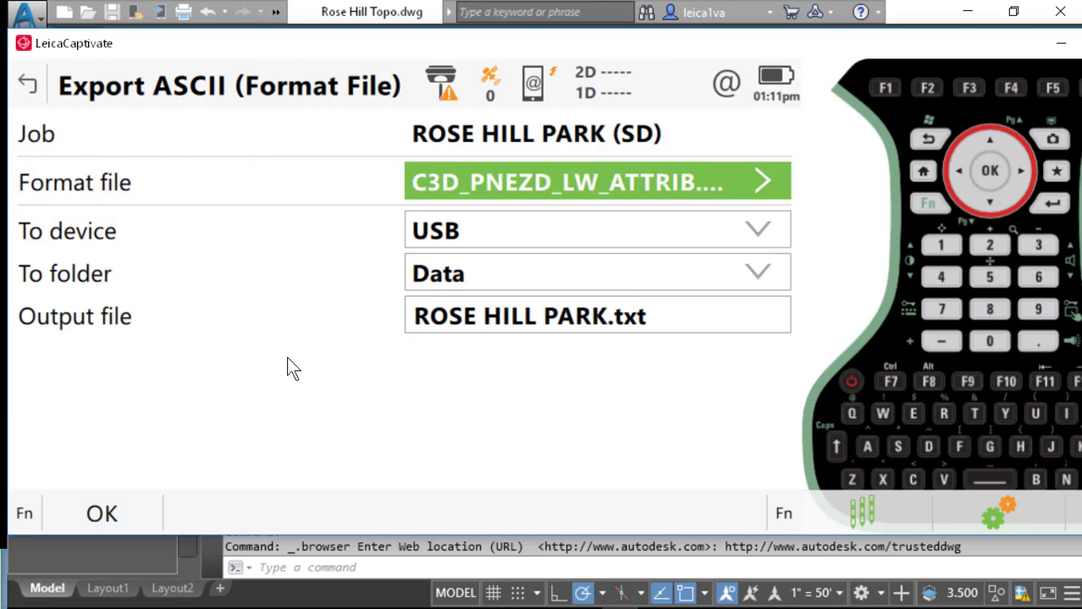
pyautogui.click(101, 514)
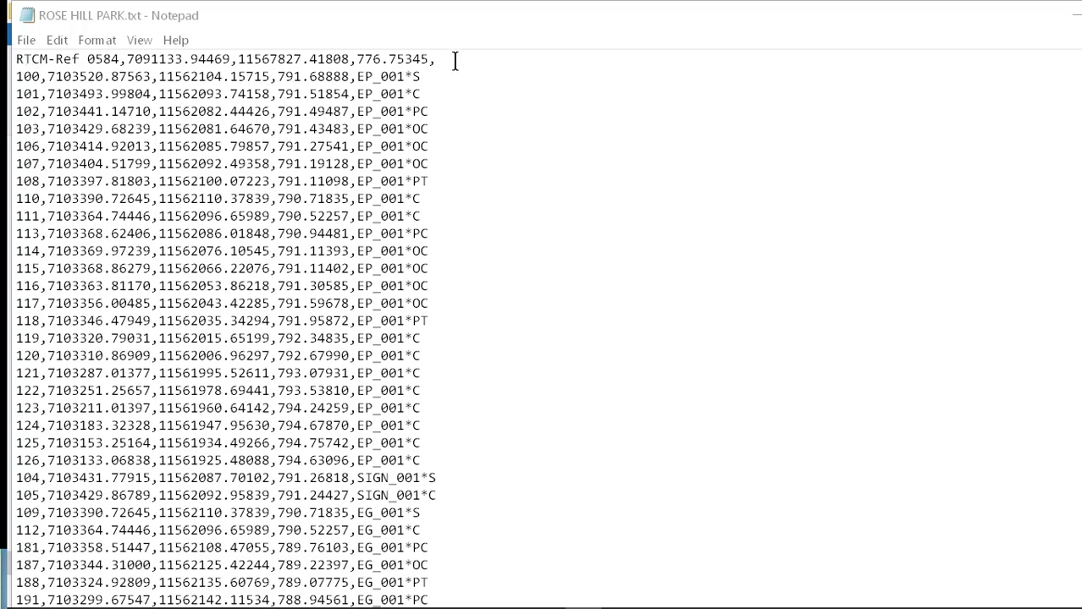
# - Delete the RTCM-Ref header line from ROSE HILL PARK.txt, save the file, and close the Data folder
pyautogui.moveTo(458, 58); pyautogui.dragTo(12, 64)
pyautogui.press('Delete')
pyautogui.click(967, 27)
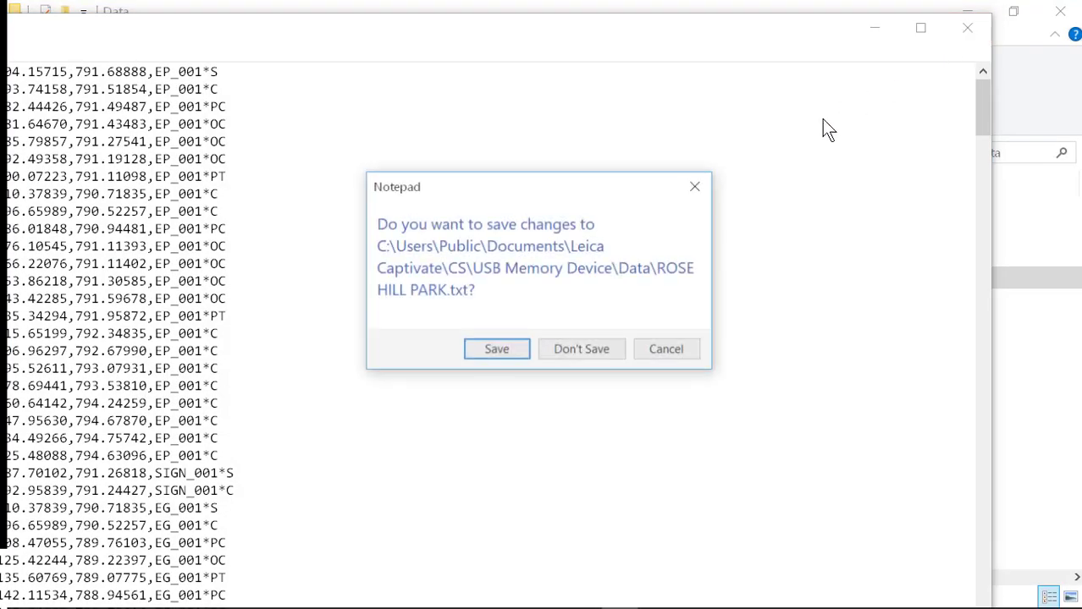
pyautogui.click(497, 352)
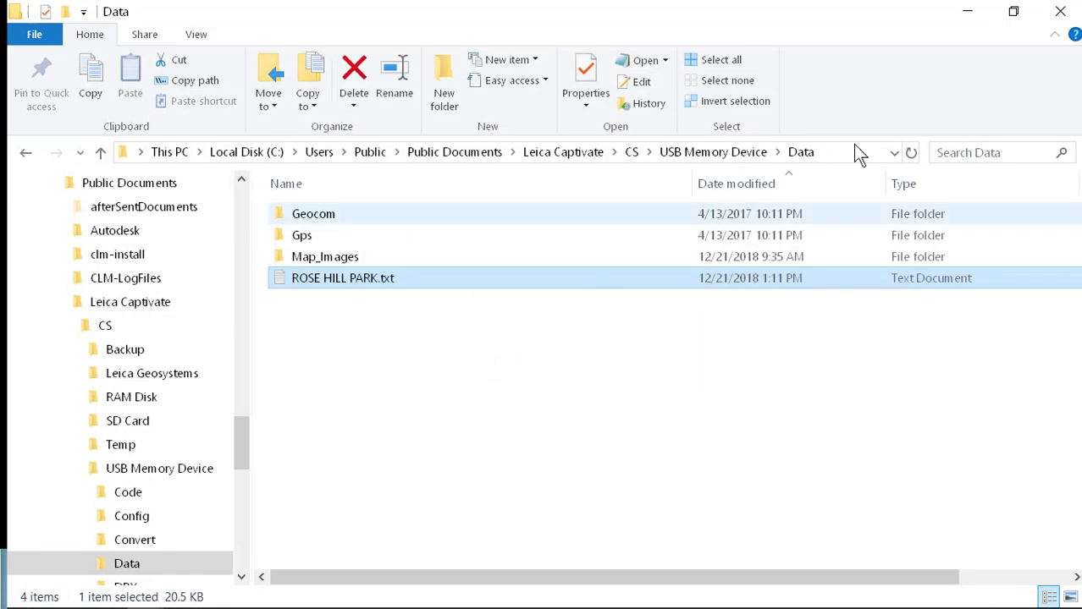
pyautogui.click(1068, 14)
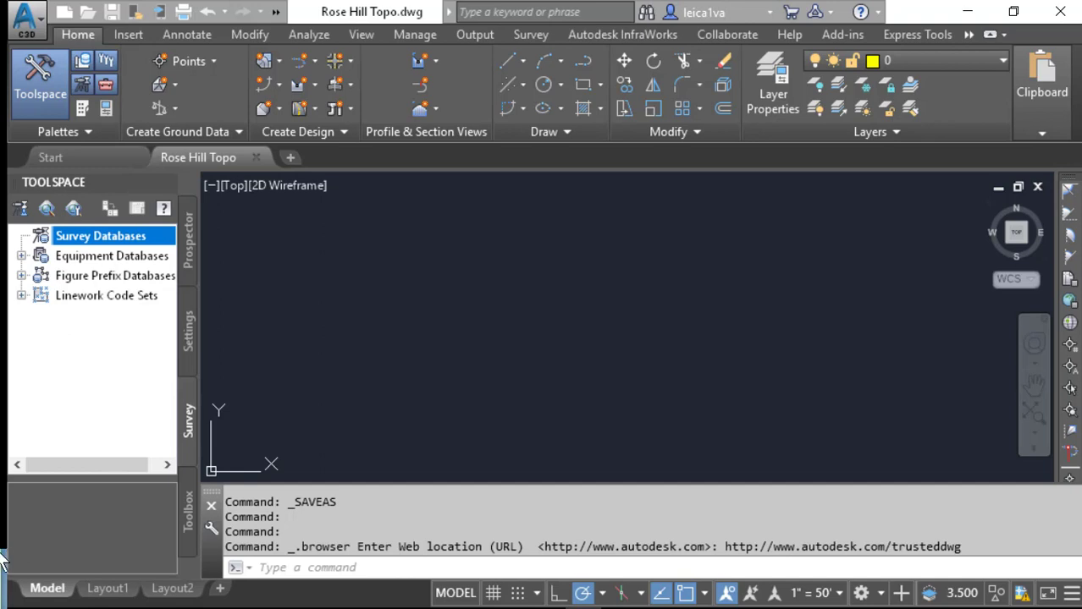
# - Create a new local survey database named ROSE HILL TOPO
pyautogui.rightClick(108, 237)
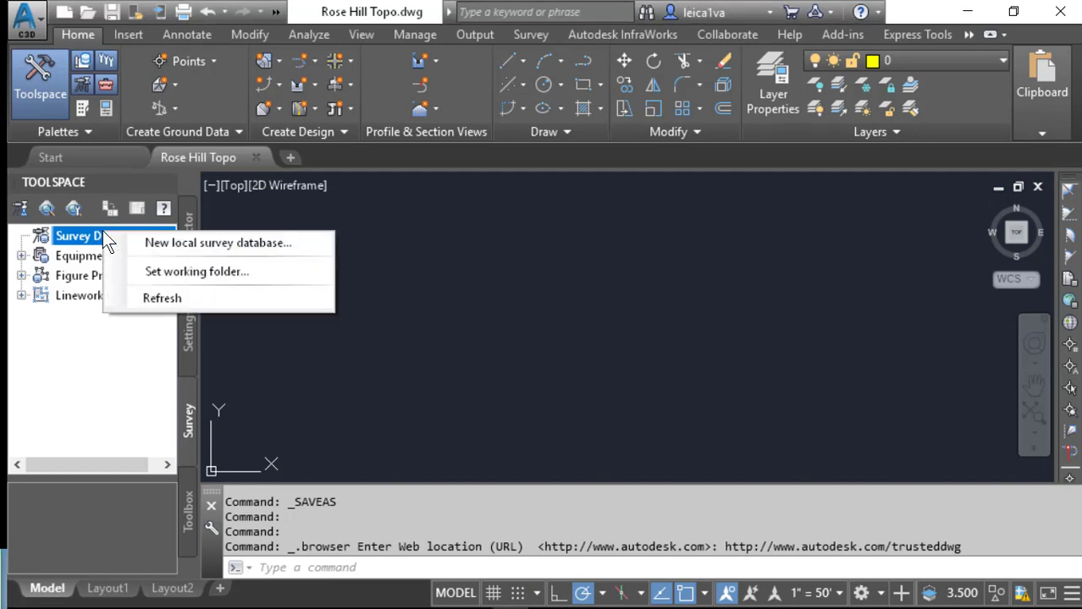
pyautogui.click(206, 240)
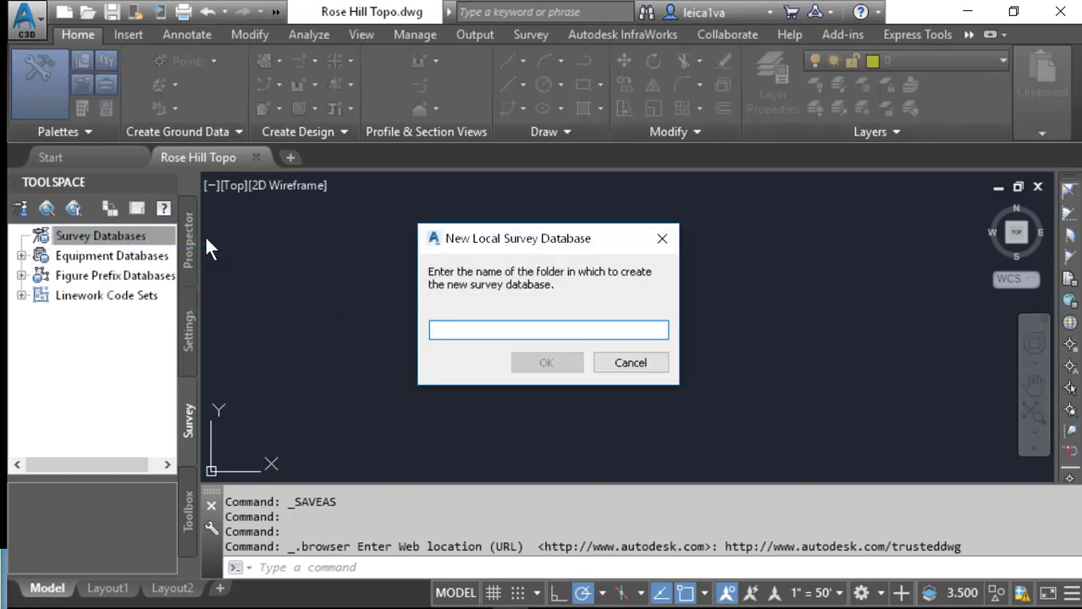
pyautogui.write('roSE HILL TOPO')
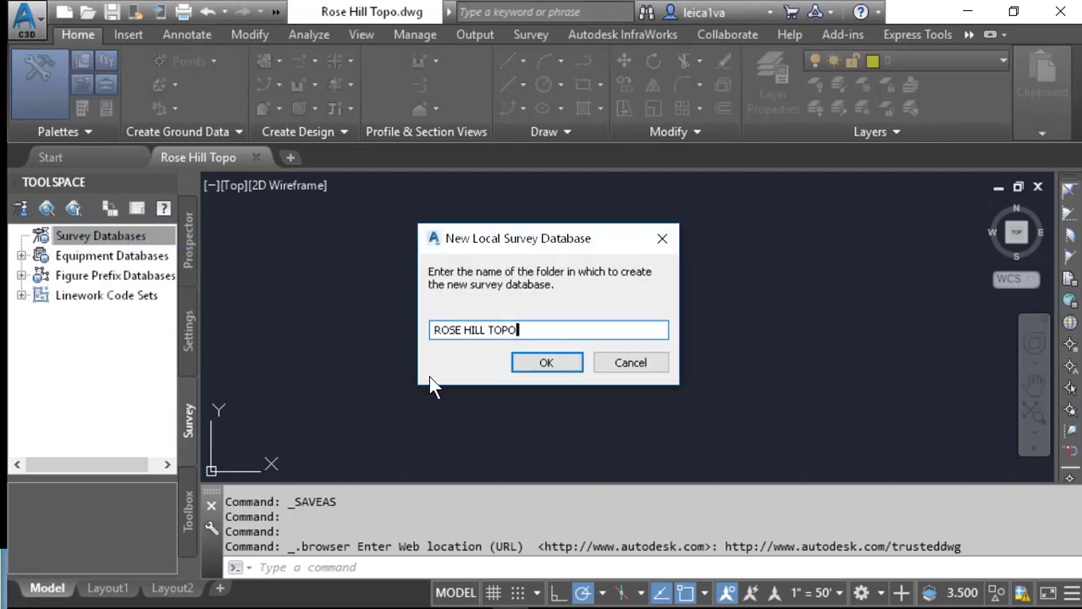
pyautogui.click(556, 365)
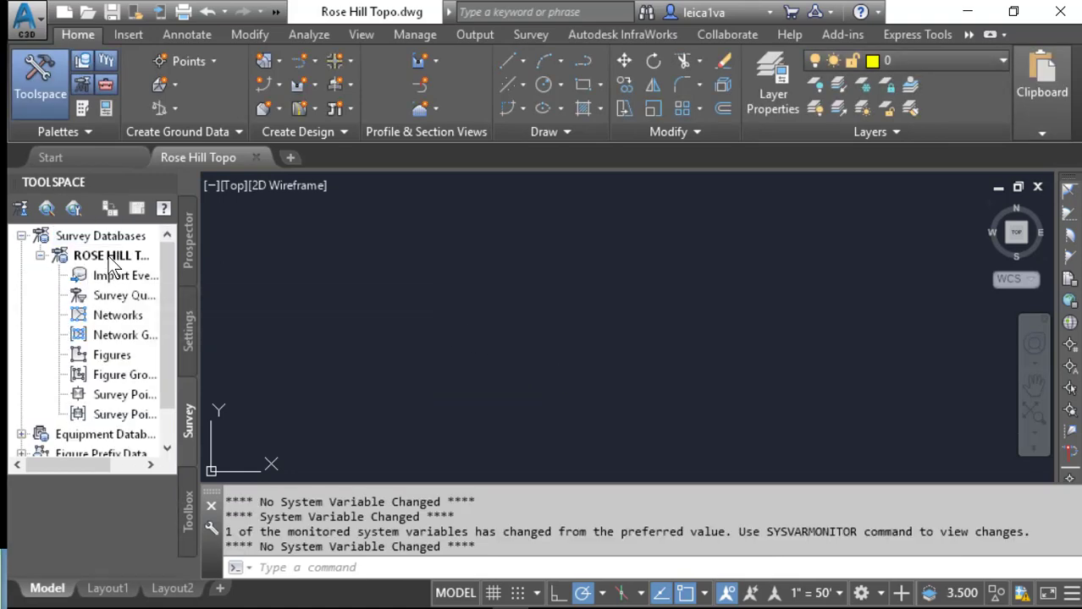
# - Start the Import Survey Data wizard for the ROSE HILL TOPO database
pyautogui.rightClick(109, 256)
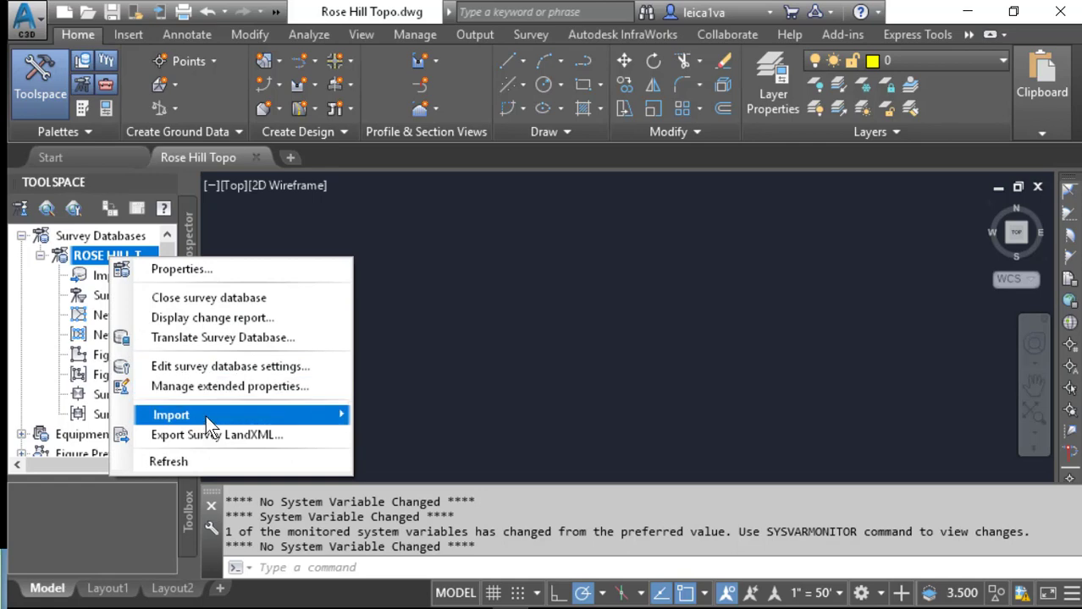
pyautogui.moveTo(206, 415)
pyautogui.click(412, 417)
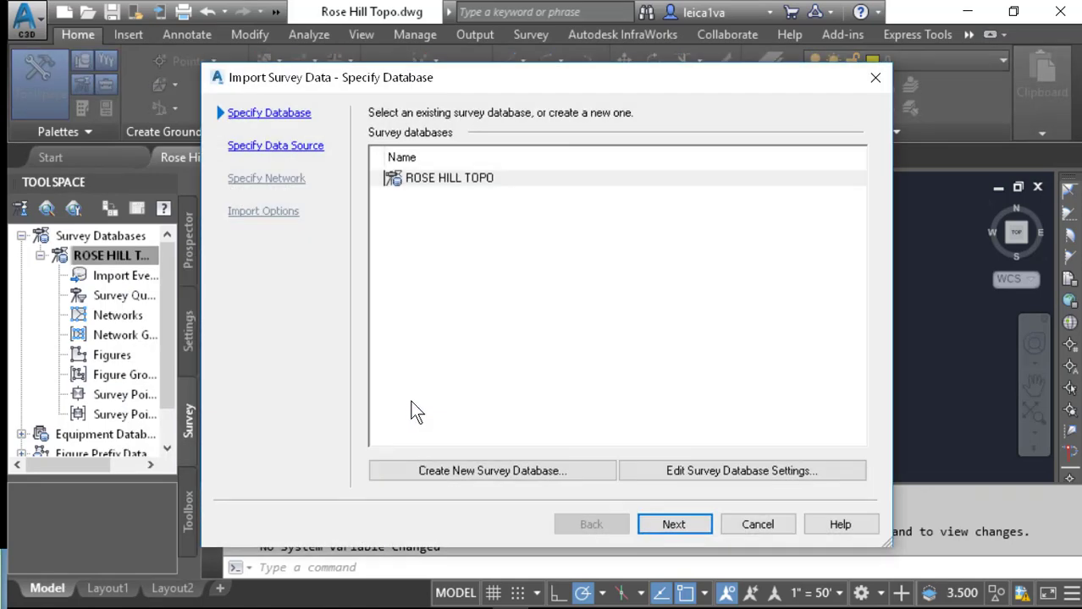
# - Import ROSE HILL PARK.txt as PNEZD (comma delimited) into ROSE HILL TOPO without a network, ignoring all duplicates
pyautogui.click(432, 181)
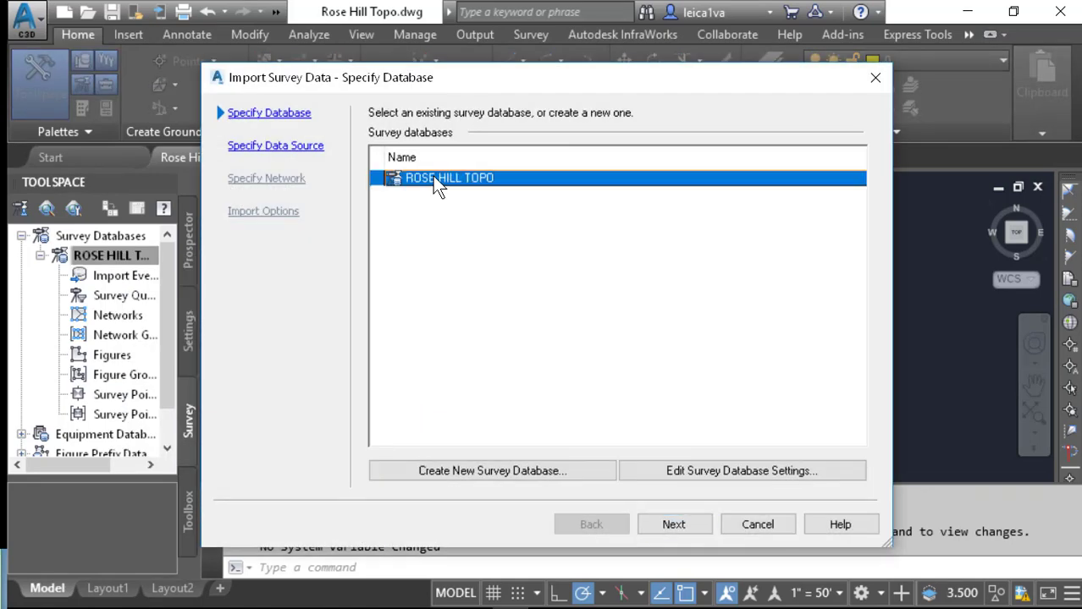
pyautogui.click(684, 525)
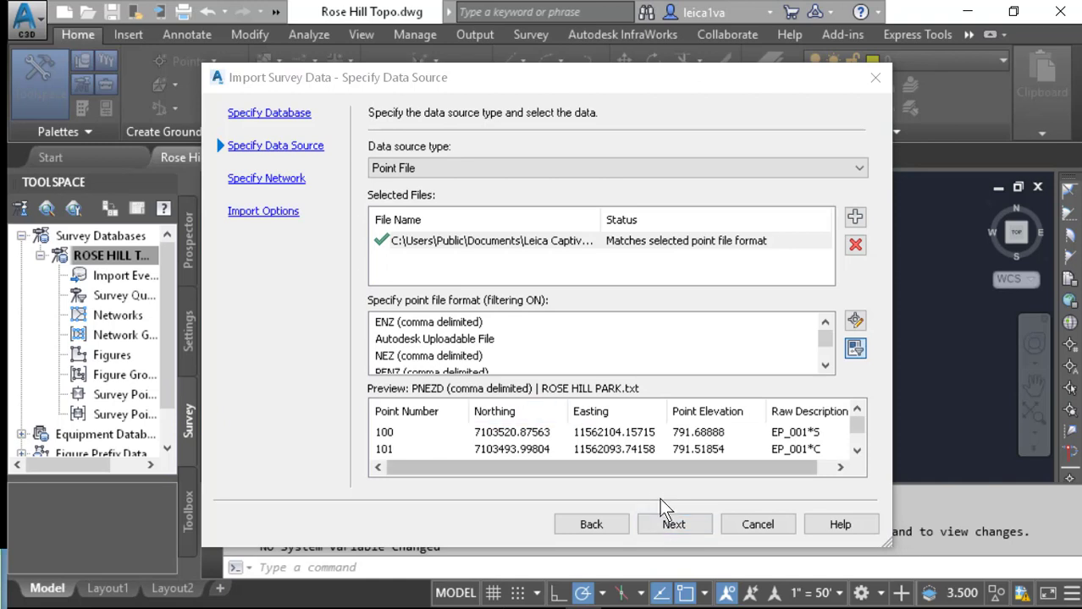
pyautogui.click(673, 526)
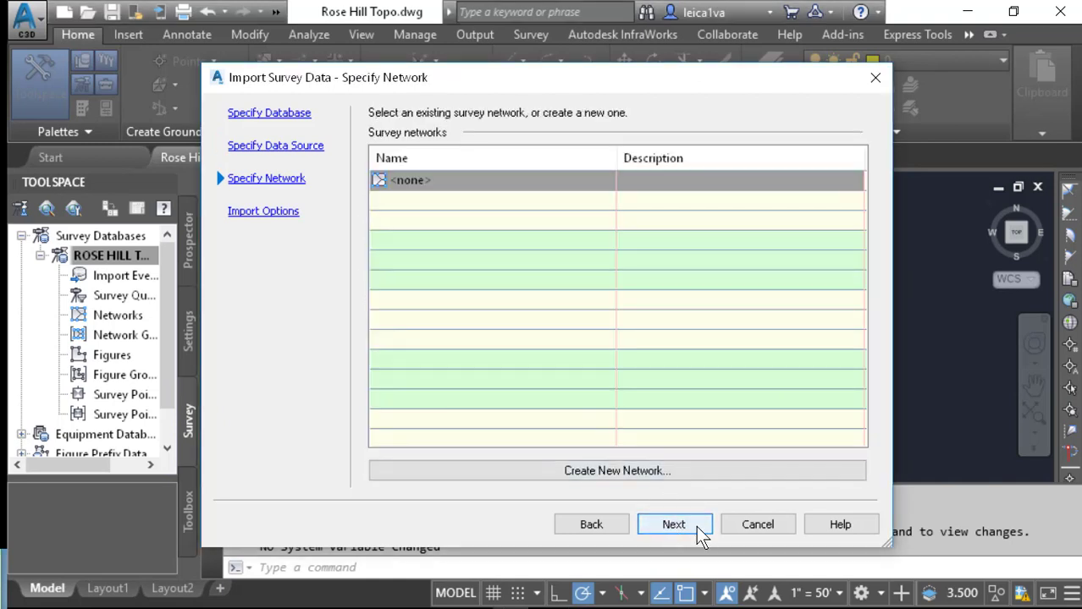
pyautogui.click(697, 528)
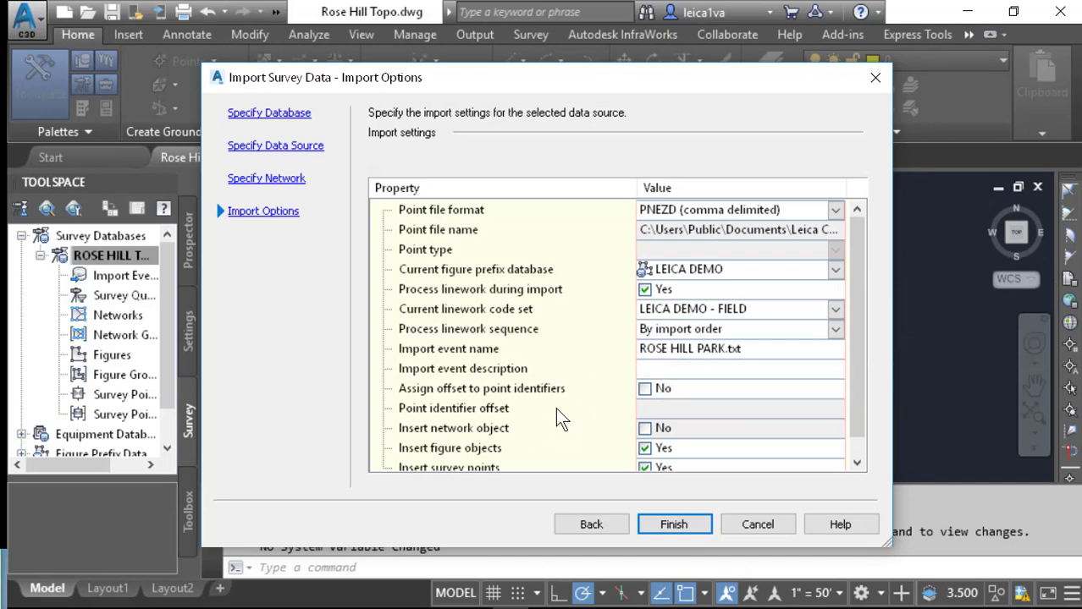
pyautogui.click(857, 462)
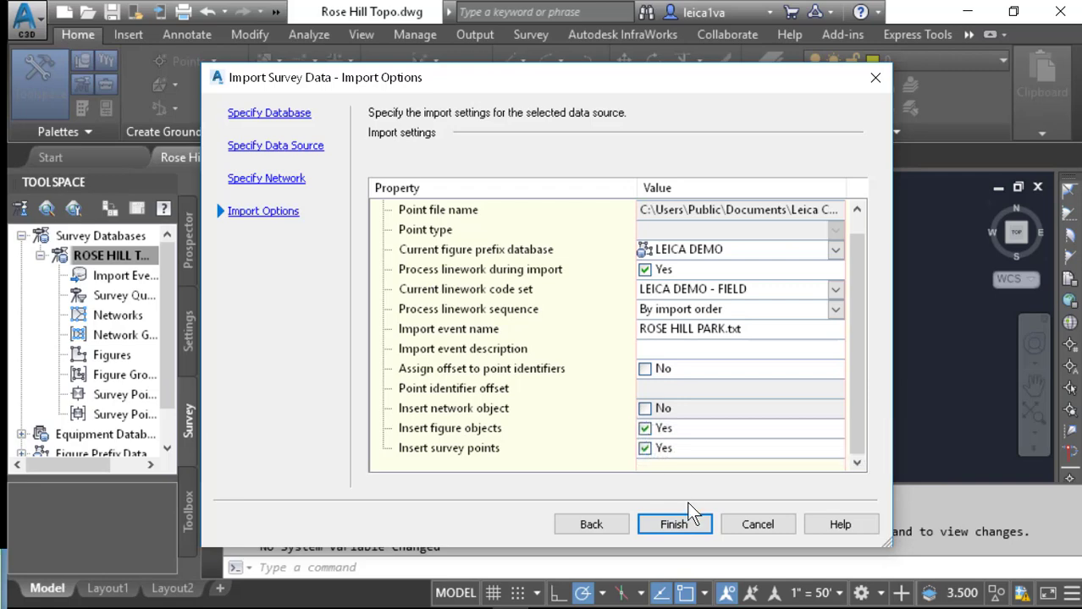
pyautogui.click(691, 523)
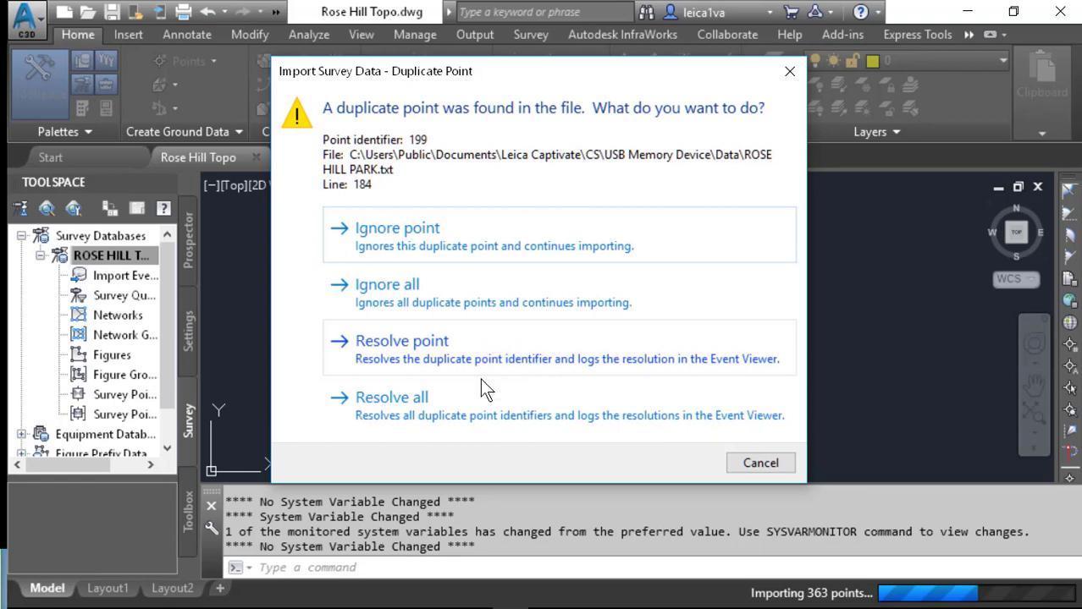
pyautogui.click(452, 272)
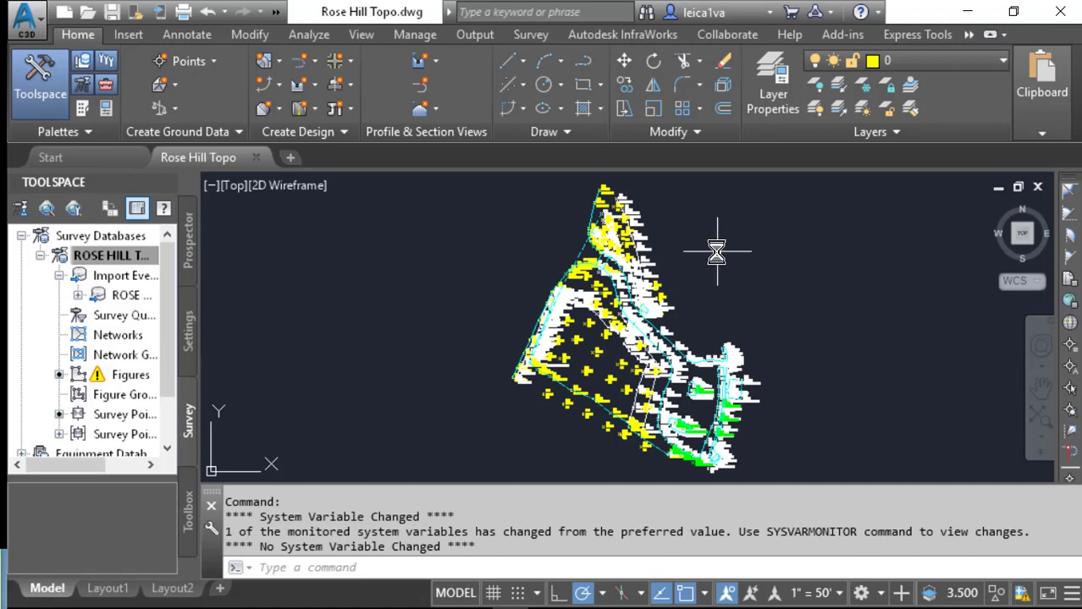
# - Change the annotation scale from 1" = 50' to 1" = 10', then zoom and pan into the linework
pyautogui.click(840, 594)
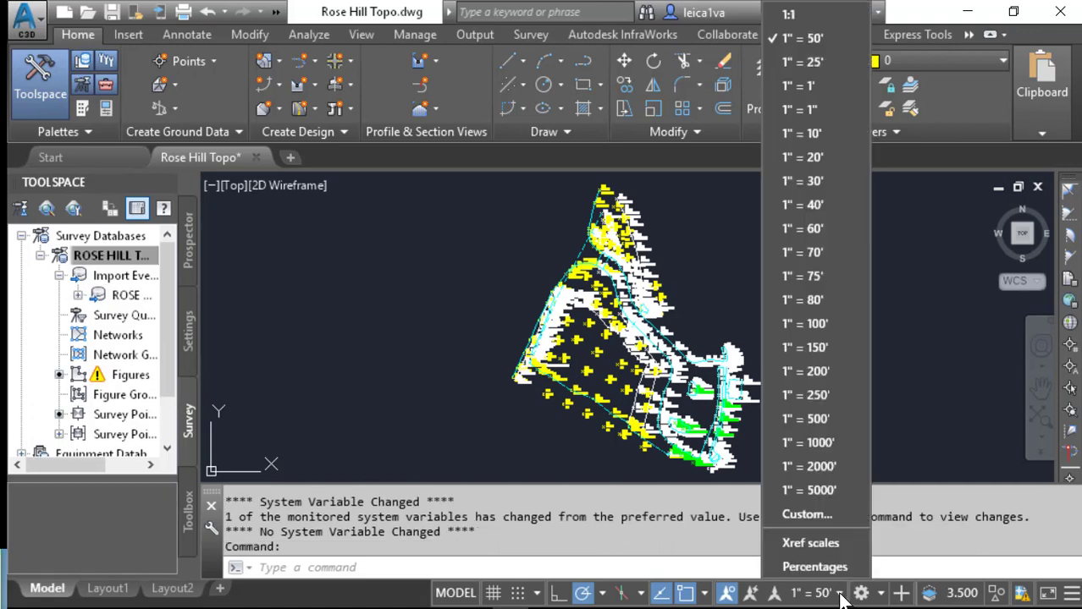
pyautogui.click(819, 135)
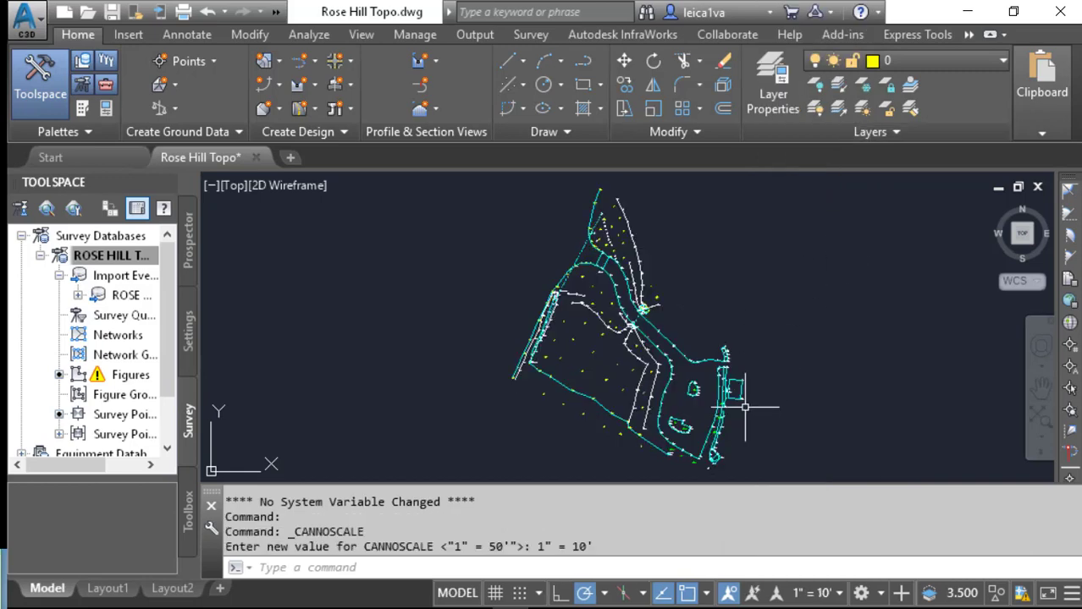
pyautogui.scroll(5, 708, 358)
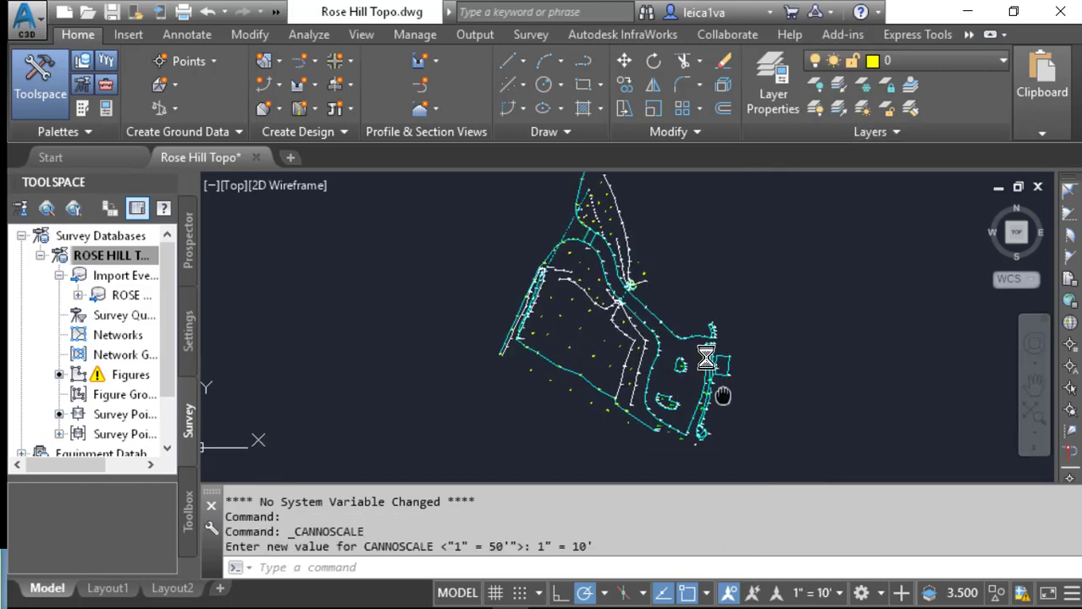
pyautogui.moveTo(537, 288)
pyautogui.mouseDown(button='middle')
pyautogui.moveTo(526, 279)
pyautogui.moveTo(536, 411)
pyautogui.moveTo(535, 358)
pyautogui.mouseUp(button='middle')
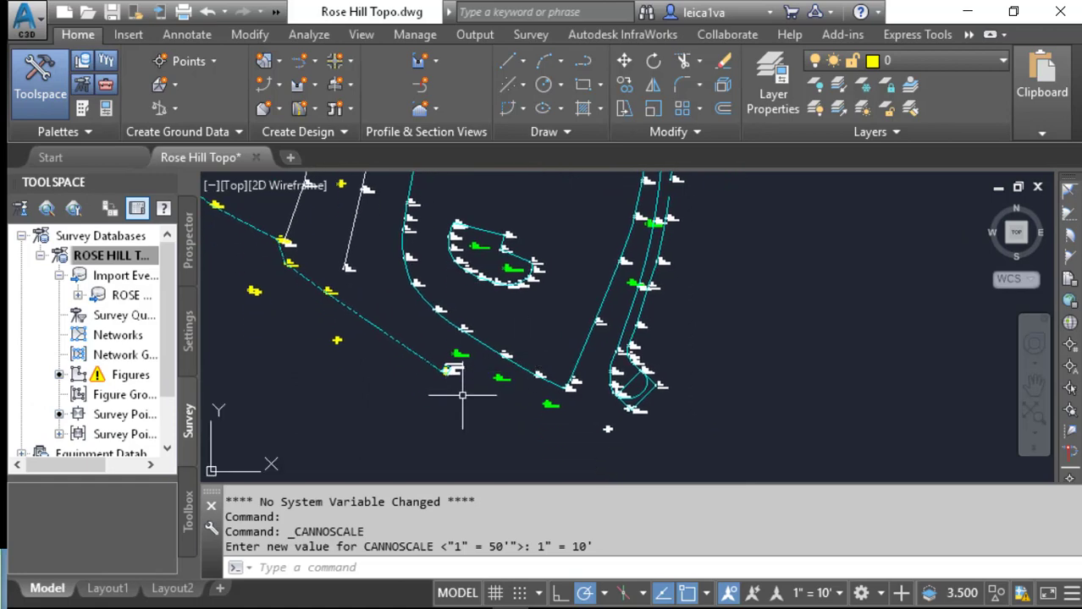